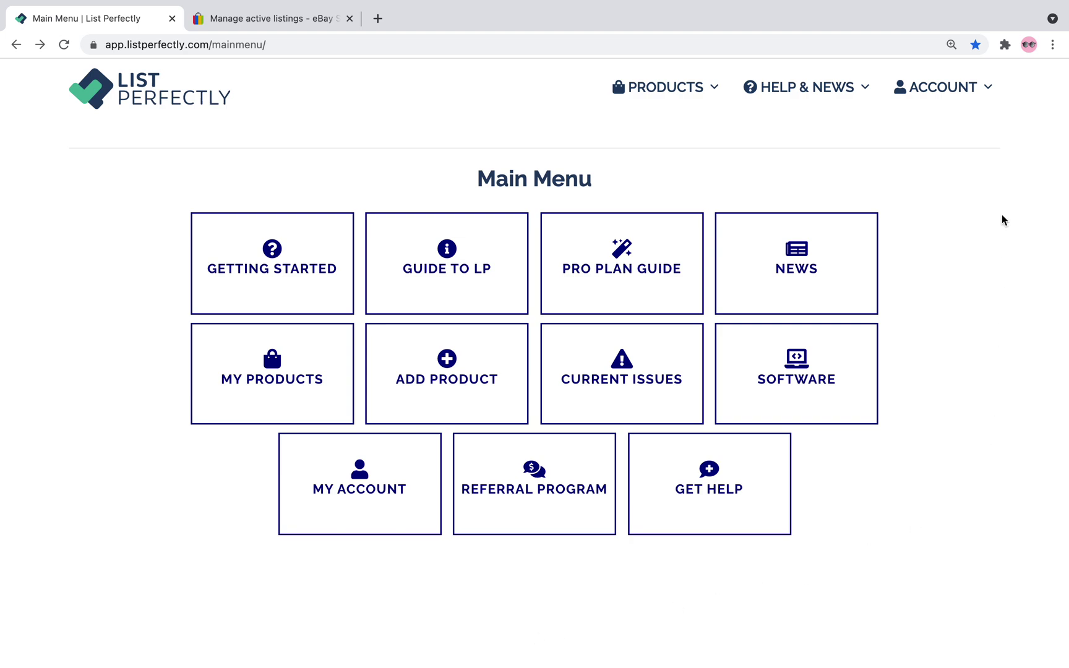
Check the installed extensions, then open the List Perfectly software install page via Get the Latest Version
left_click(1006, 45)
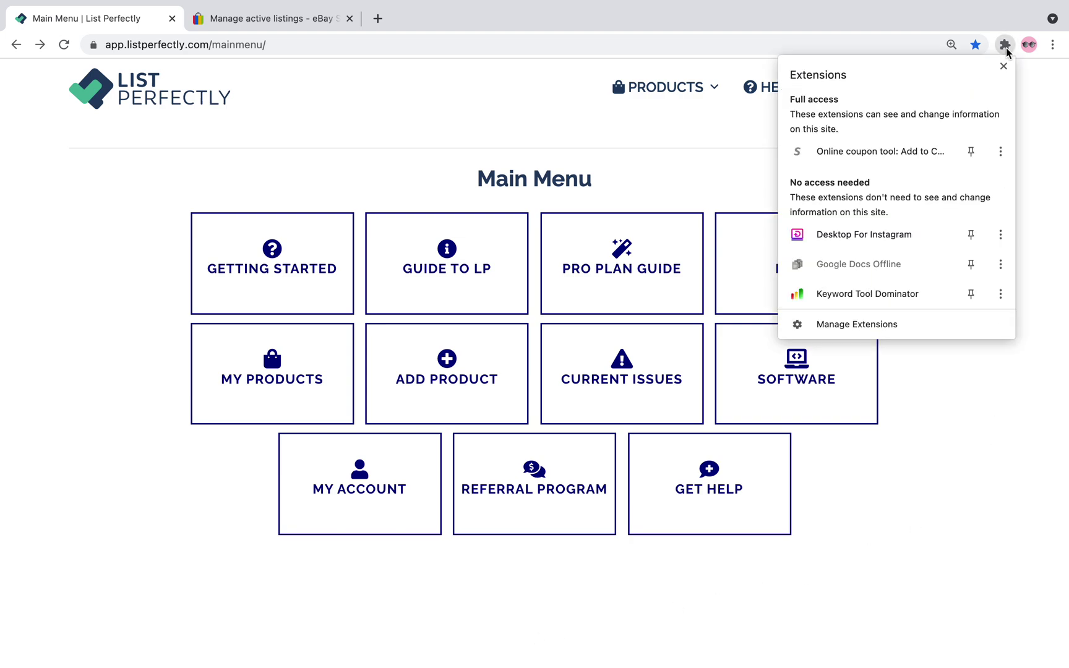
left_click(1005, 46)
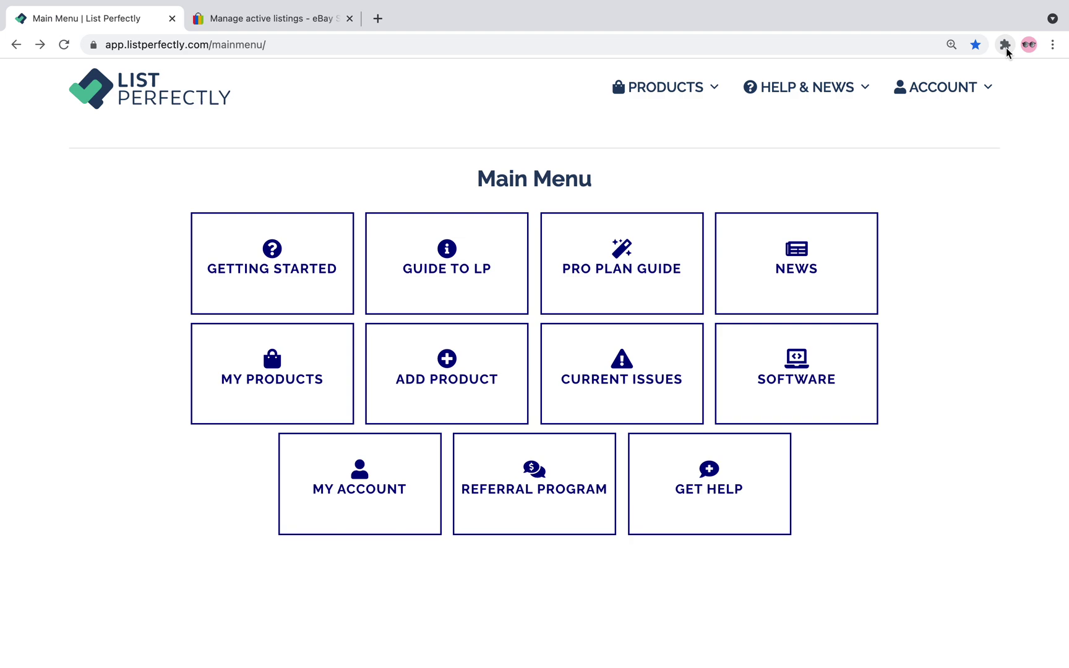
left_click(811, 97)
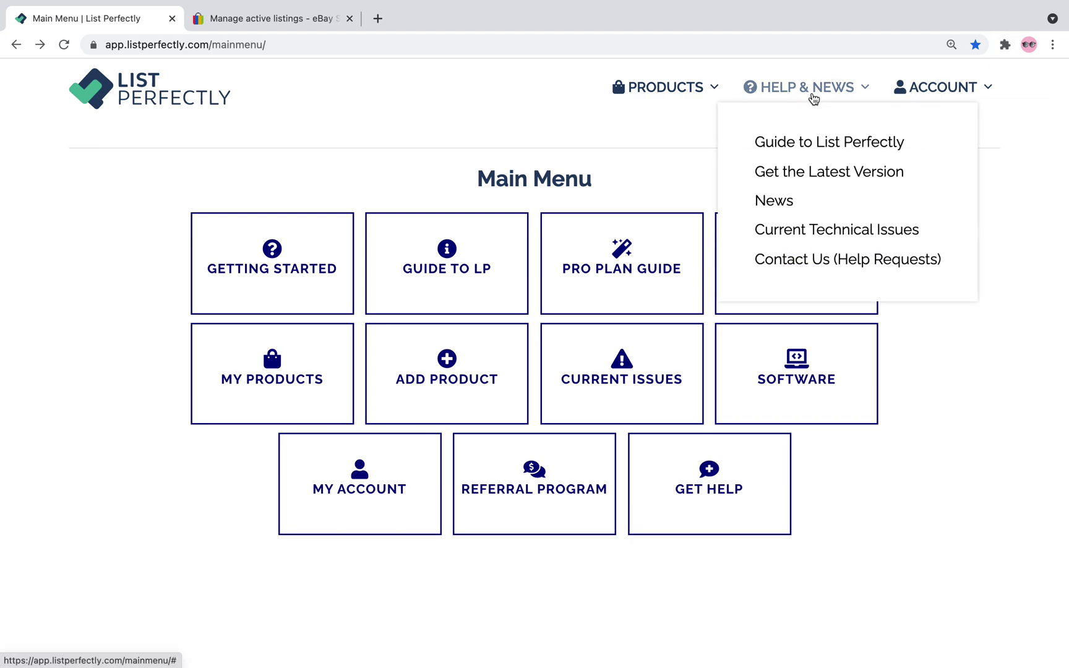
left_click(805, 170)
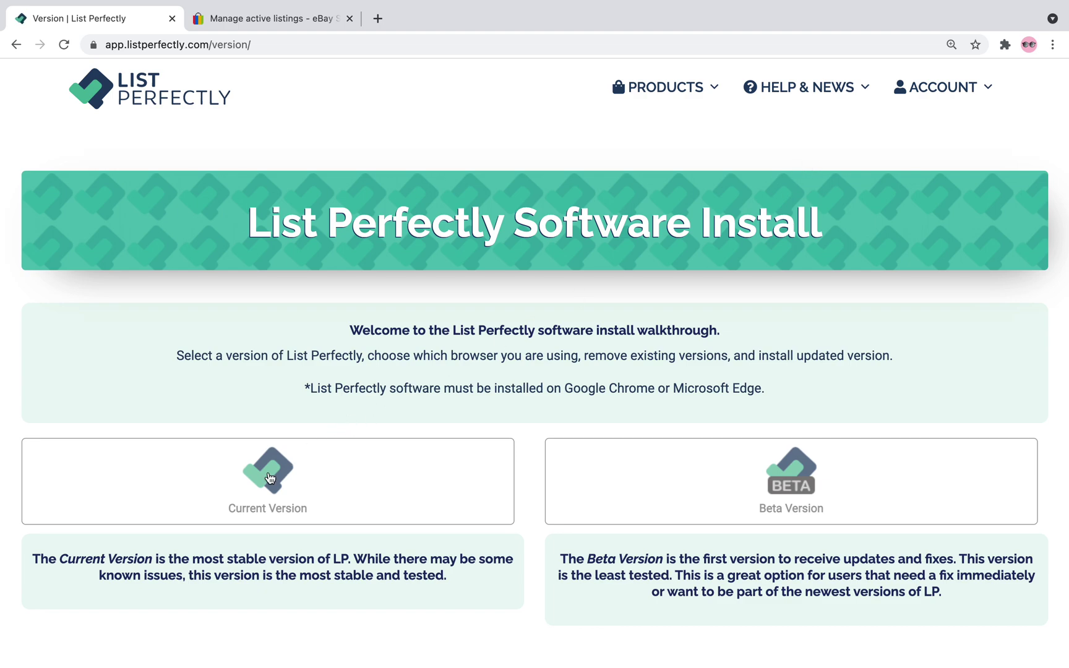
scroll(269, 477, "down", 3)
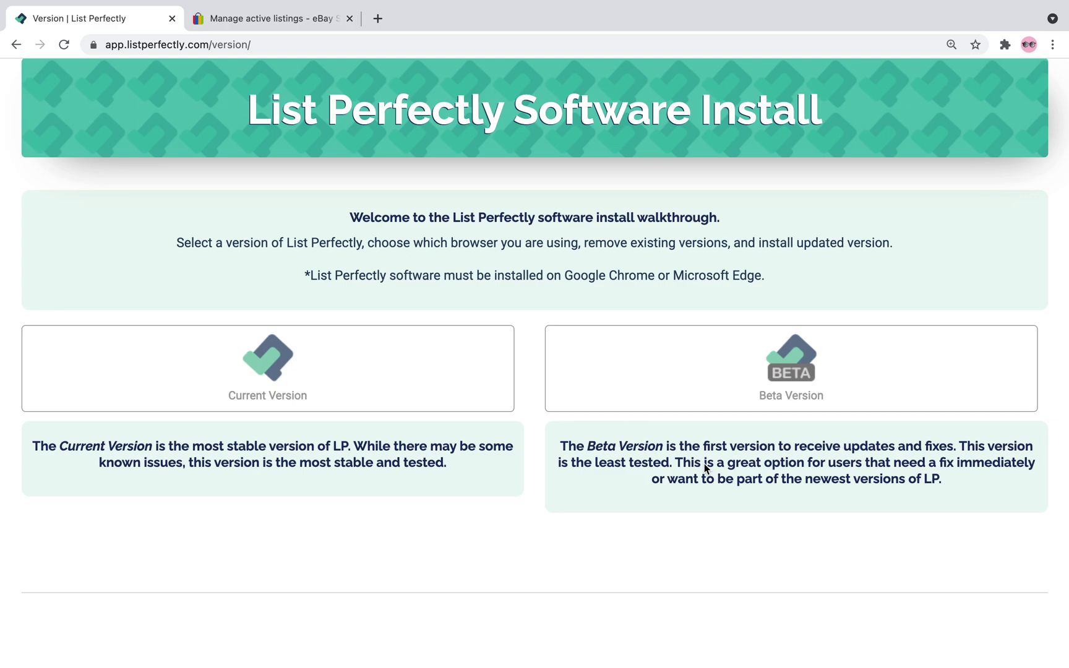
Choose Current Version for Google Chrome and scroll to the old-version removal instructions
left_click(272, 370)
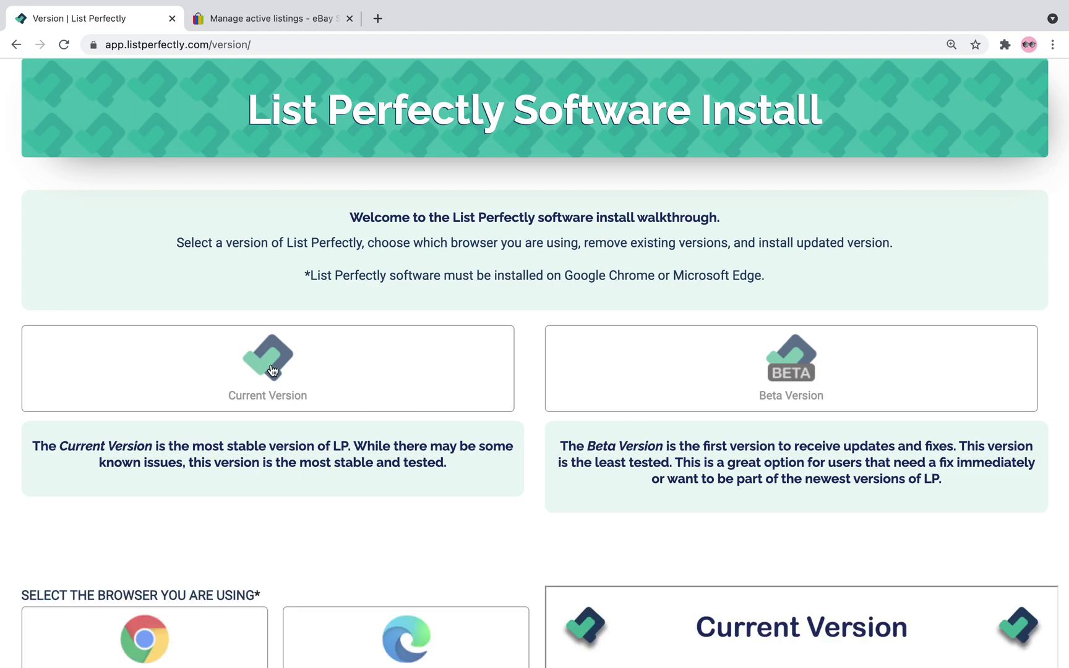
scroll(300, 426, "down", 5)
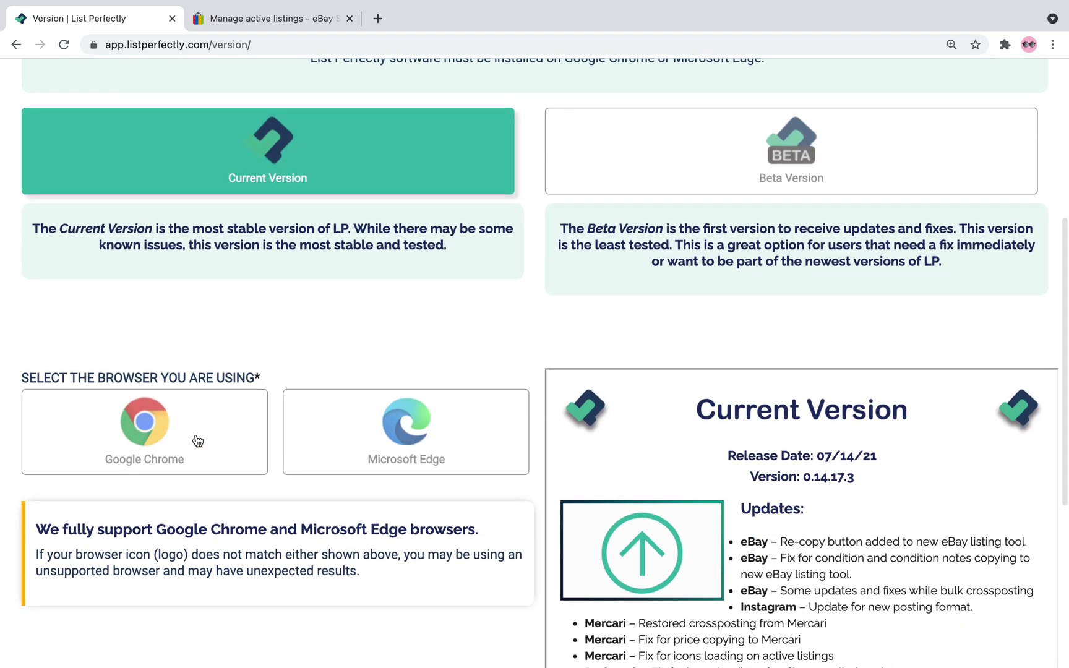
left_click(150, 433)
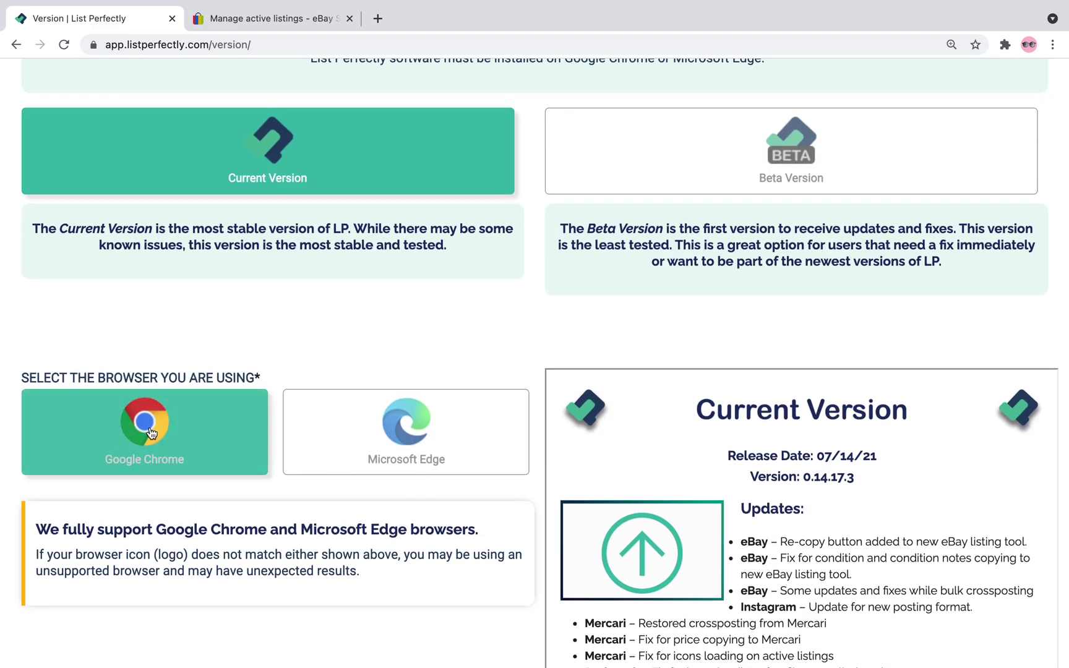
scroll(187, 525, "down", 7)
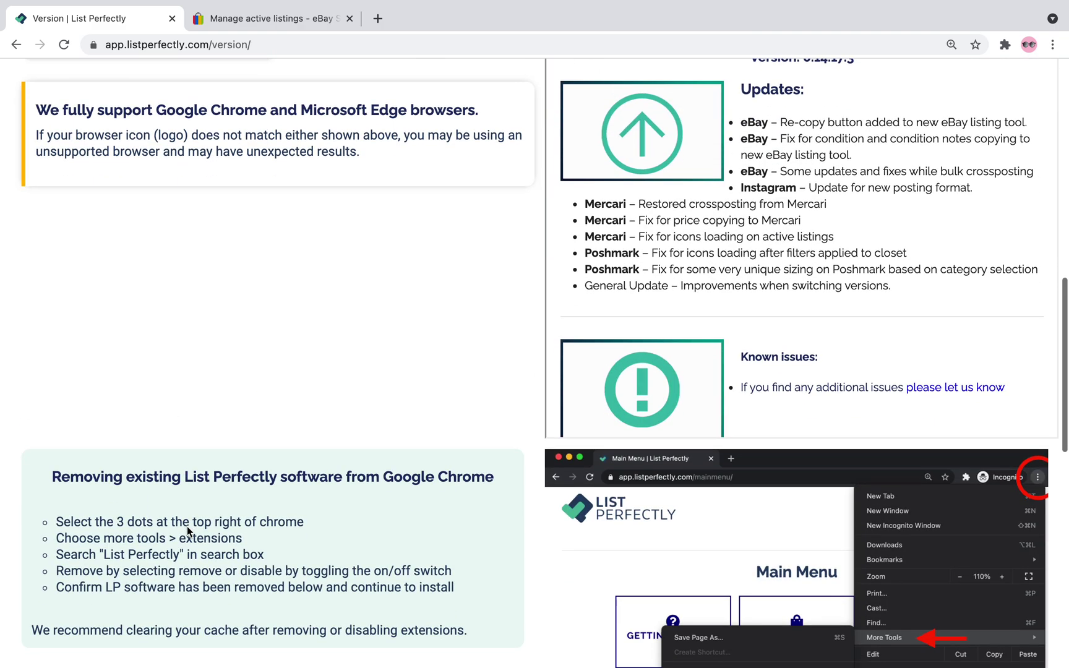
scroll(187, 526, "down", 3)
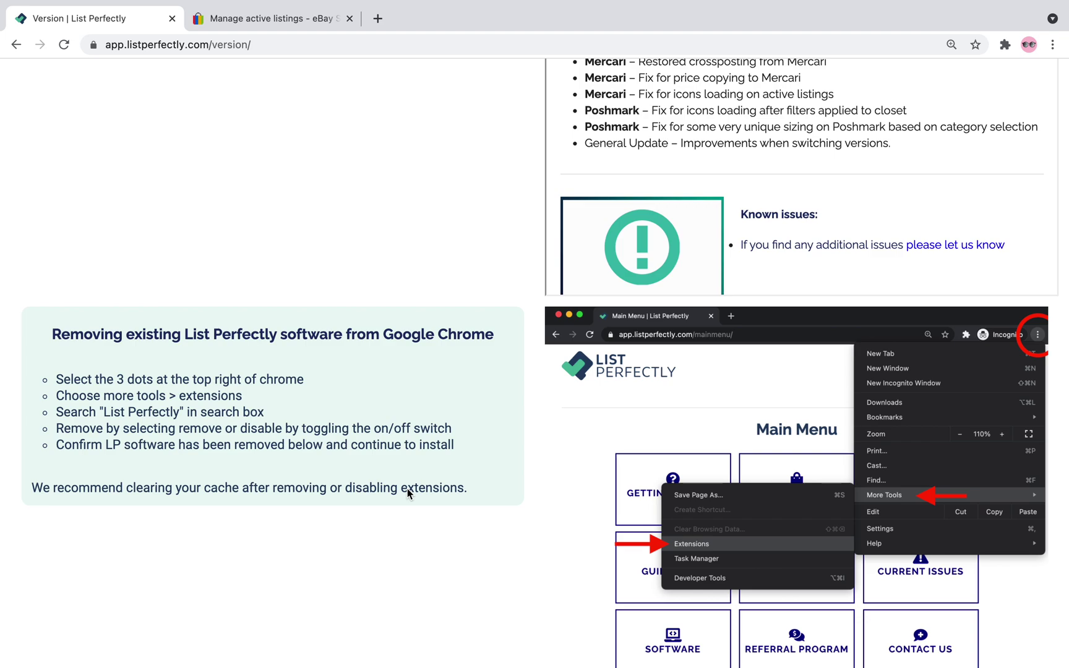
scroll(407, 488, "down", 10)
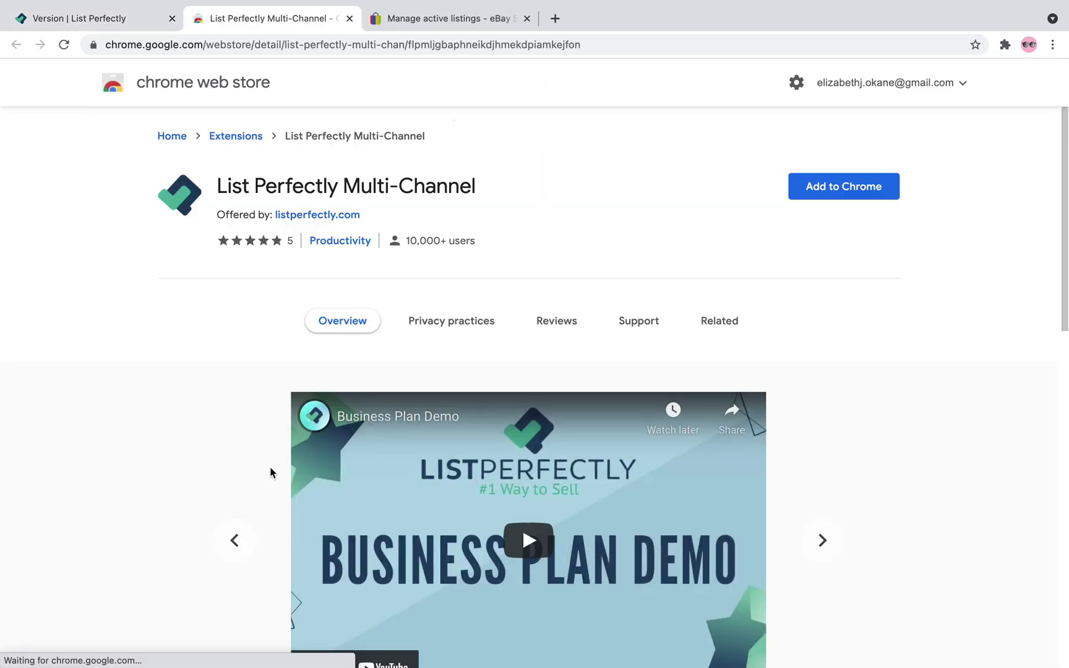
Add the List Perfectly Multi-Channel extension to Chrome and glance at its login popup
left_click(812, 193)
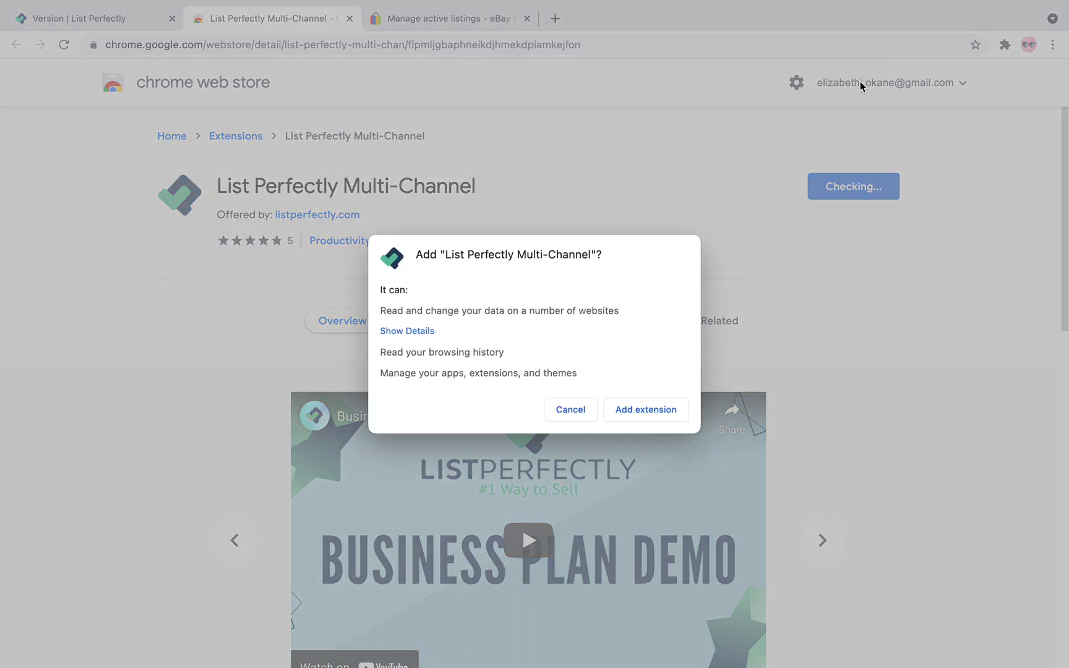
left_click(636, 413)
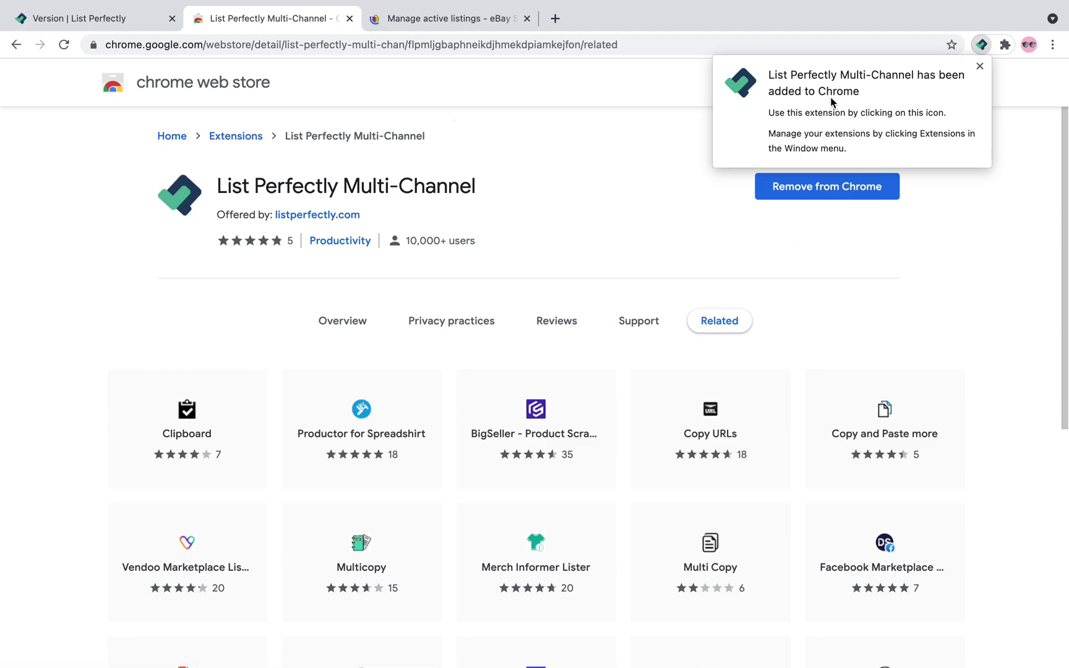
left_click(982, 45)
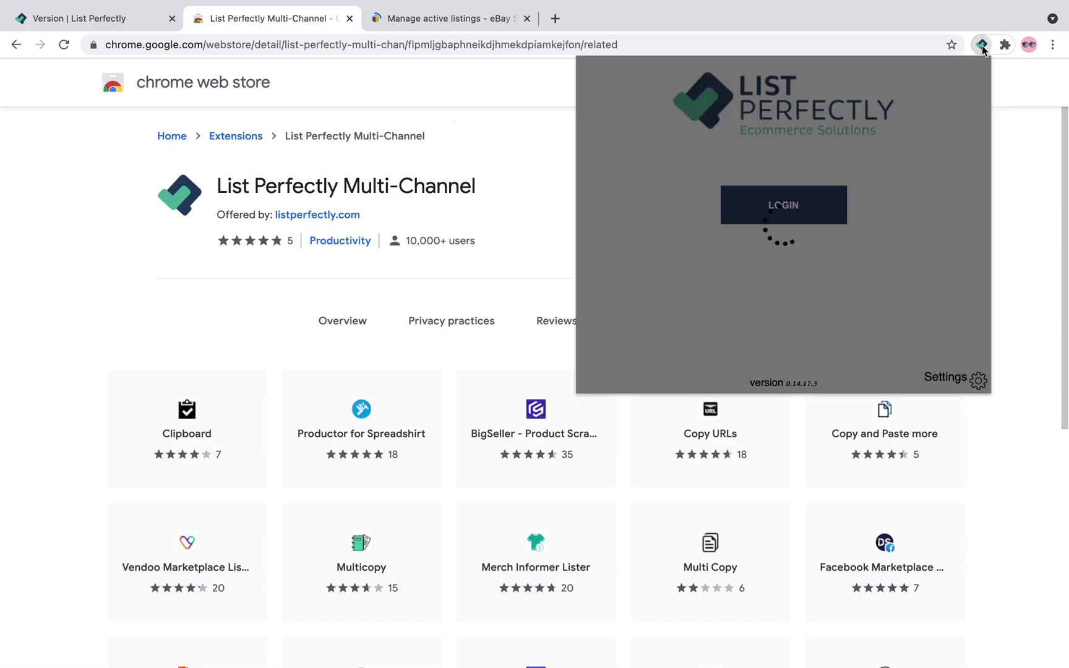
left_click(1021, 134)
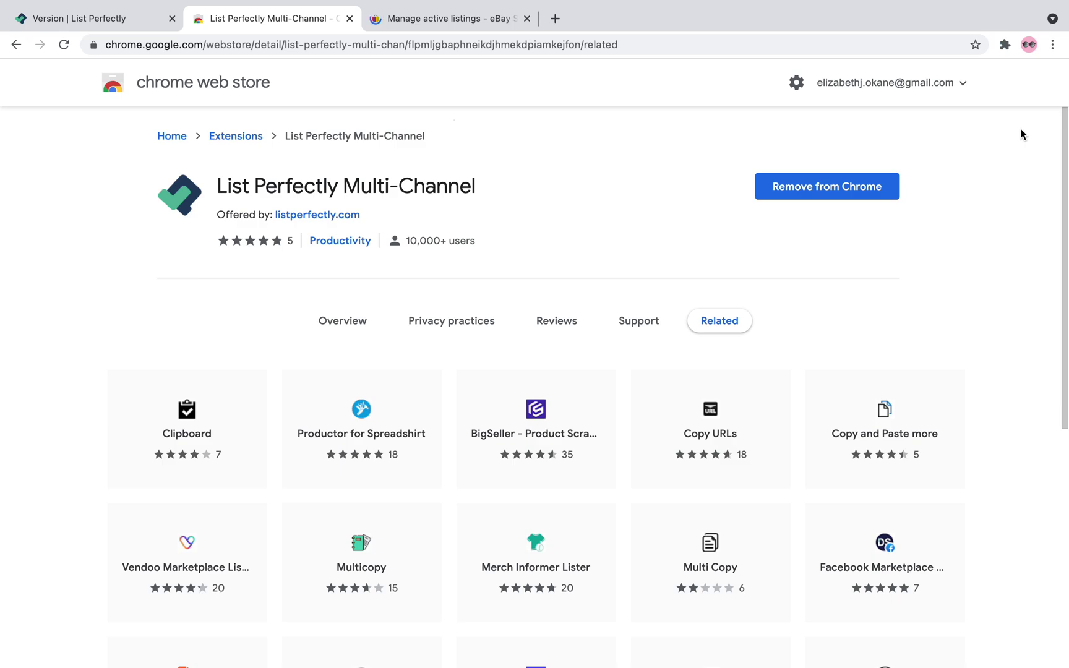
Reload eBay active listings so crosspost icons appear, and close the extra Main Menu tab
left_click(481, 26)
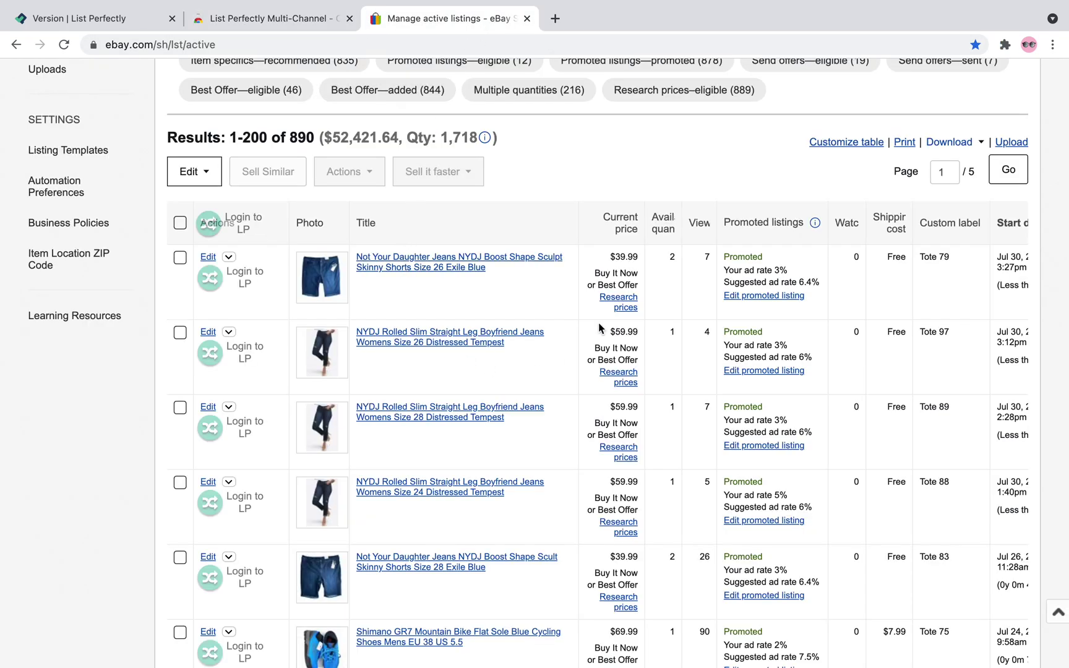
left_click(63, 45)
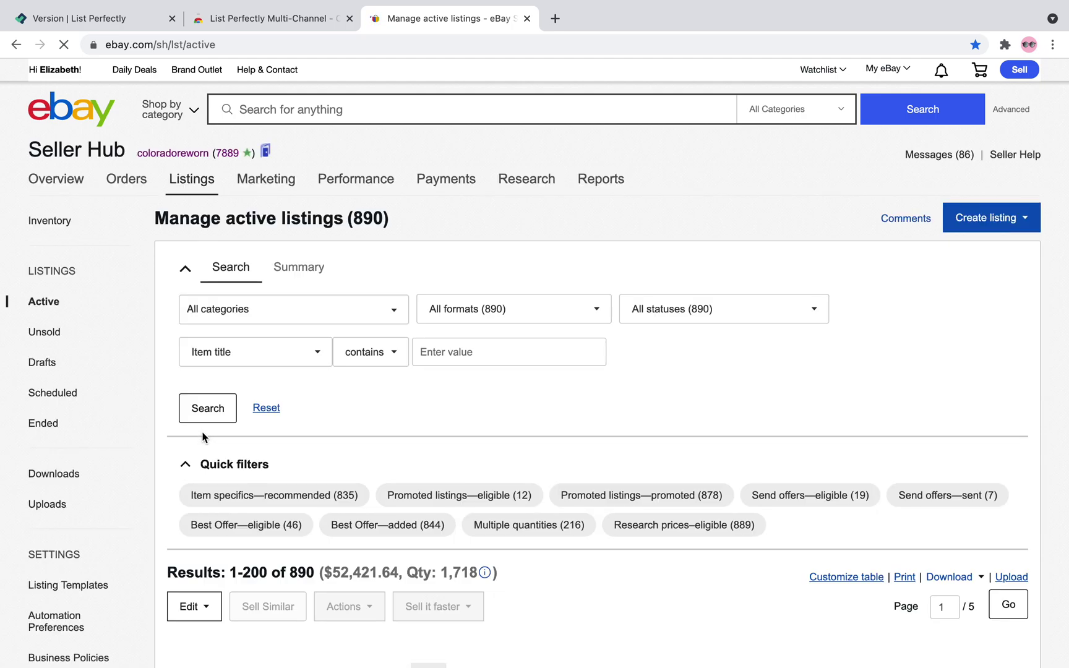
scroll(202, 437, "down", 9)
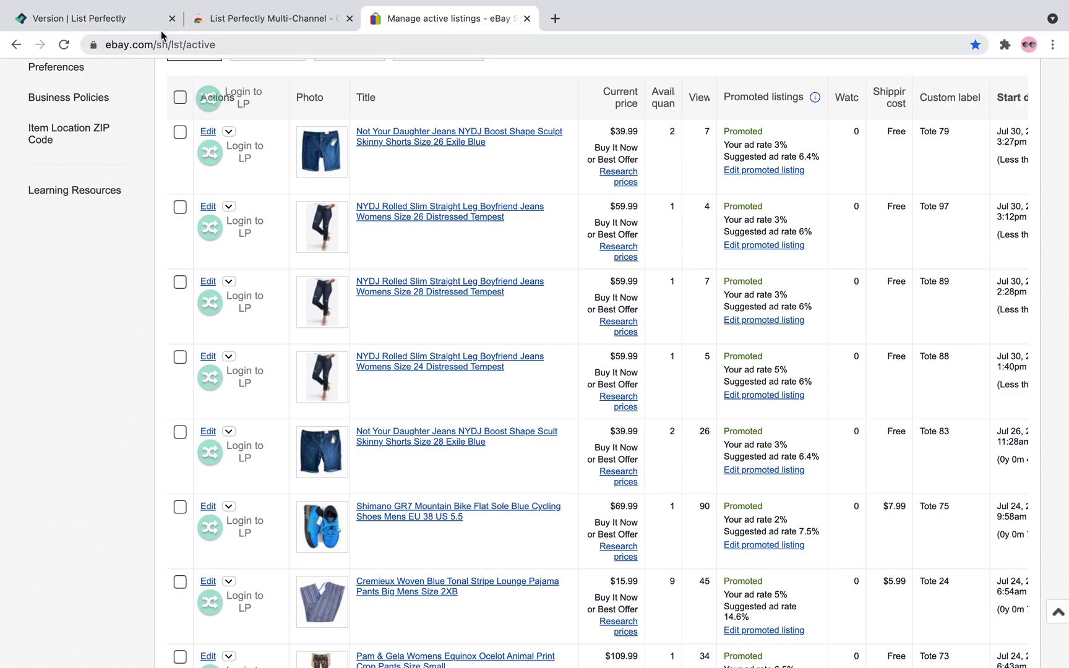
left_click(128, 19)
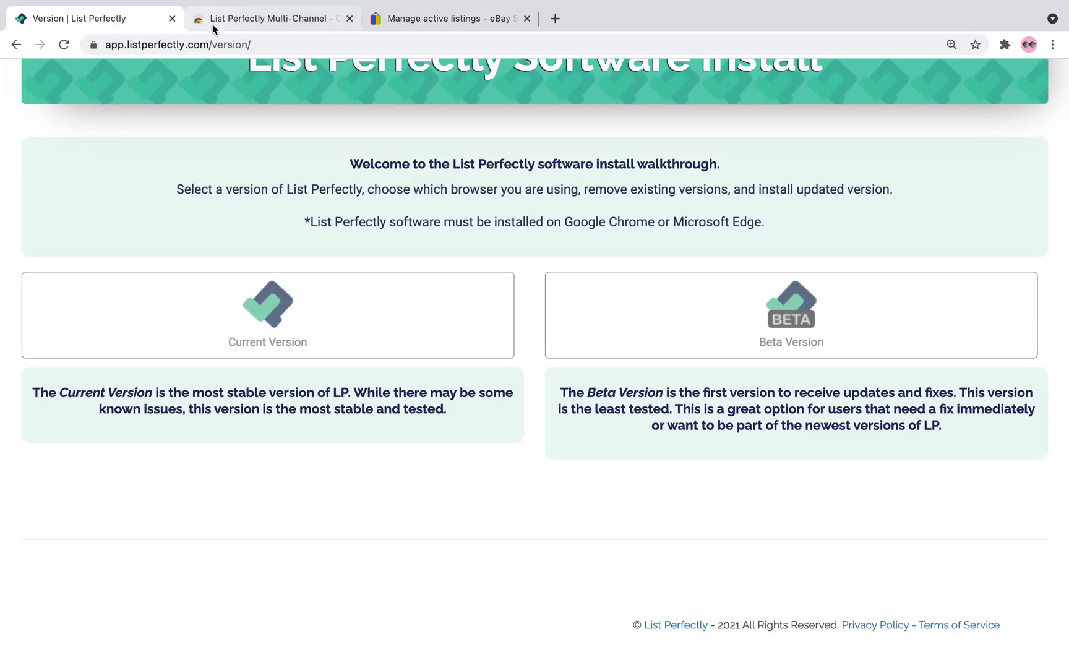
left_click(434, 18)
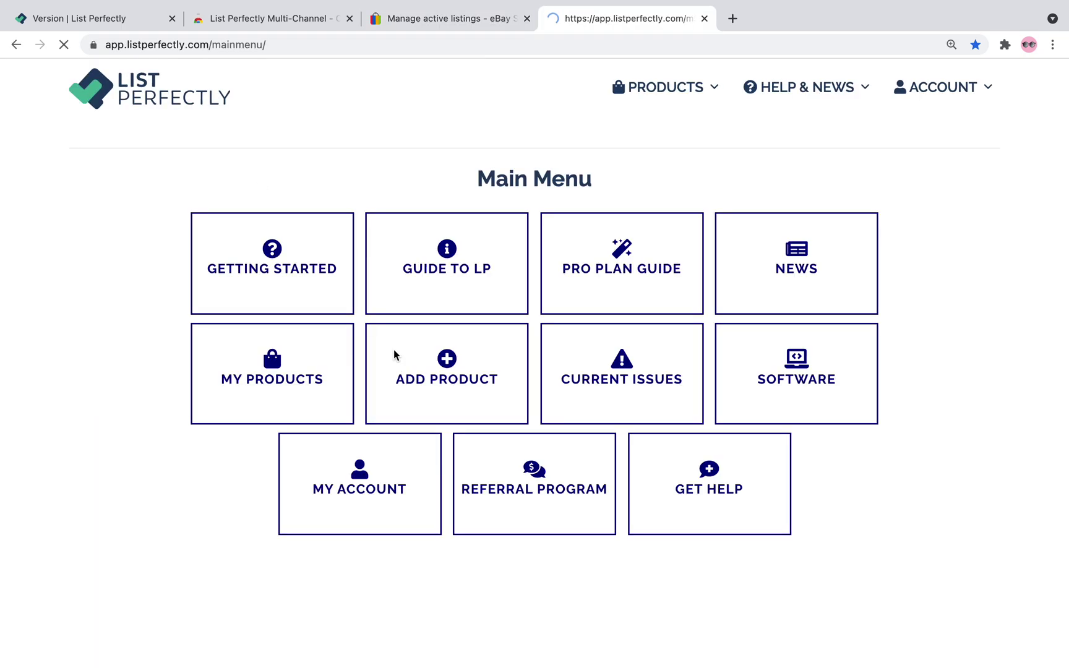
left_click(705, 19)
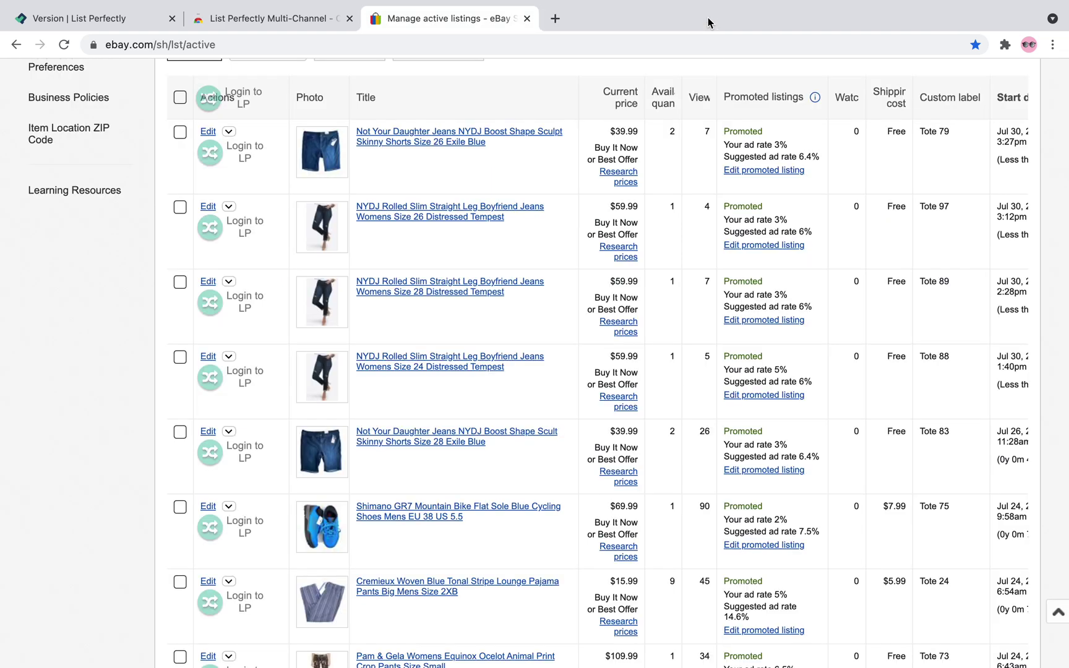
Pin List Perfectly Multi-Channel to the Chrome toolbar and check its menu
left_click(1004, 46)
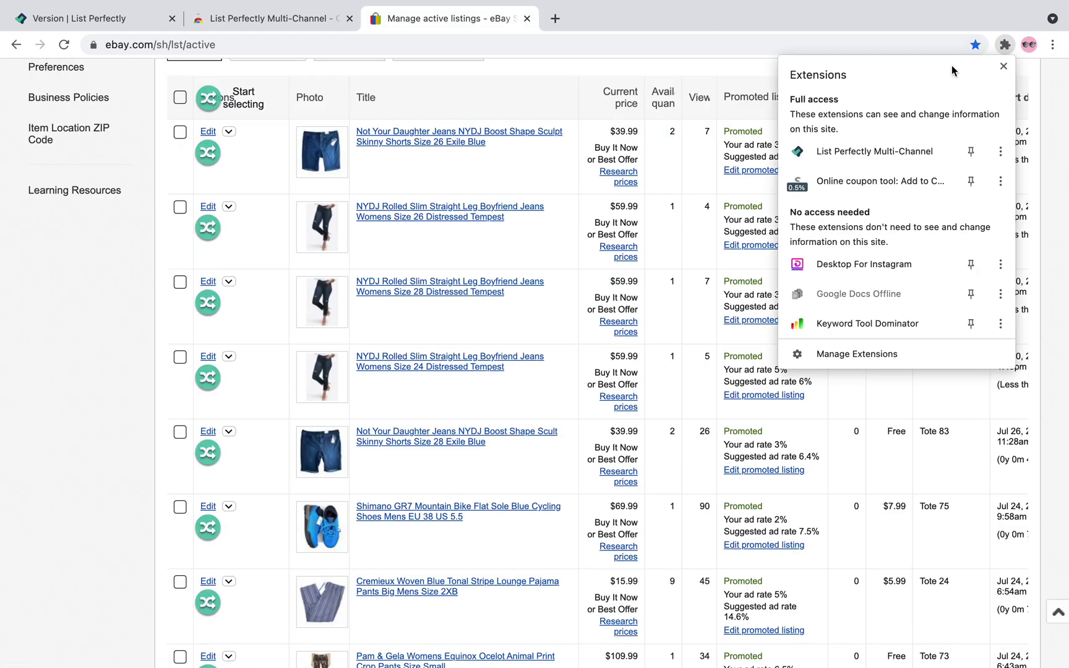
left_click(970, 151)
left_click(982, 44)
left_click(981, 44)
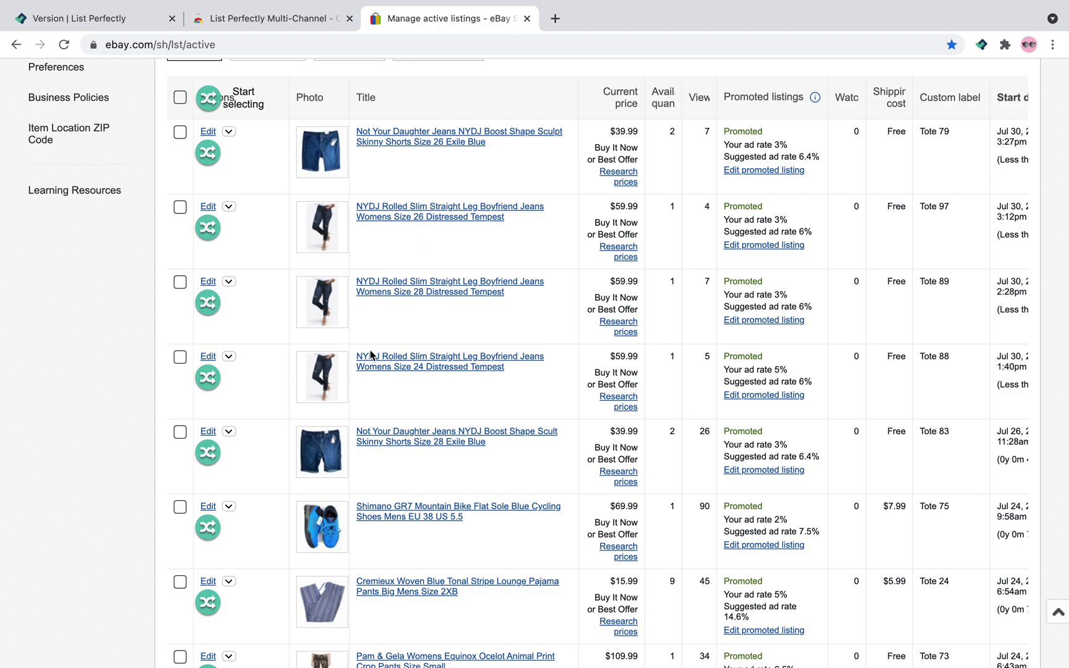
left_click(555, 18)
Open the Poshmark closet, then Mercari active listings, each showing List Perfectly crosspost icons
left_click(618, 378)
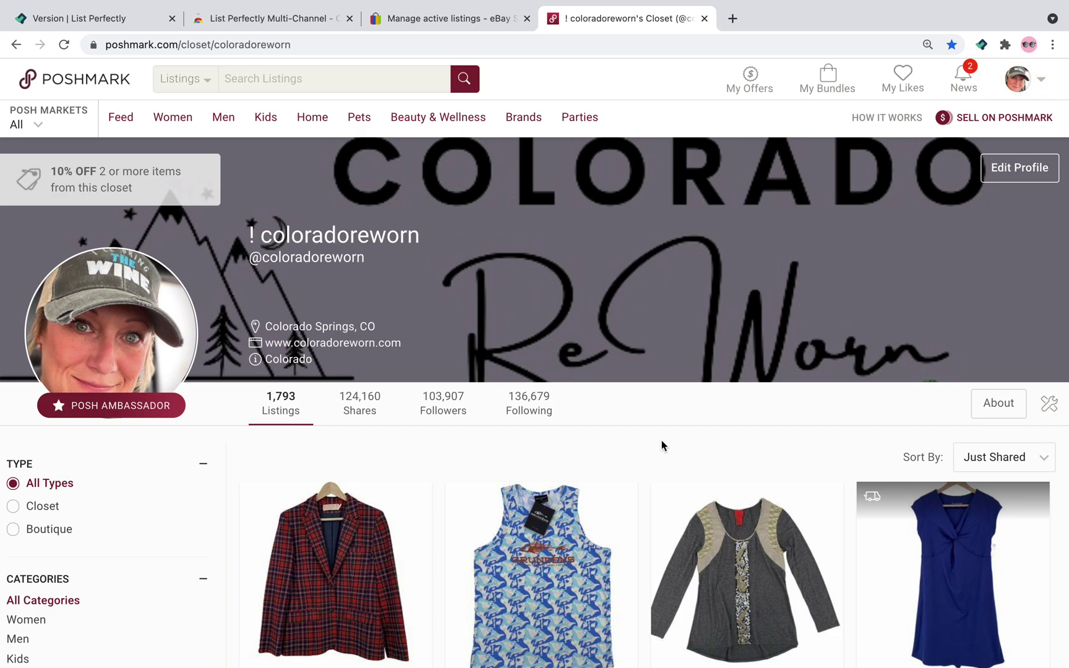
scroll(505, 531, "down", 4)
scroll(505, 530, "down", 1)
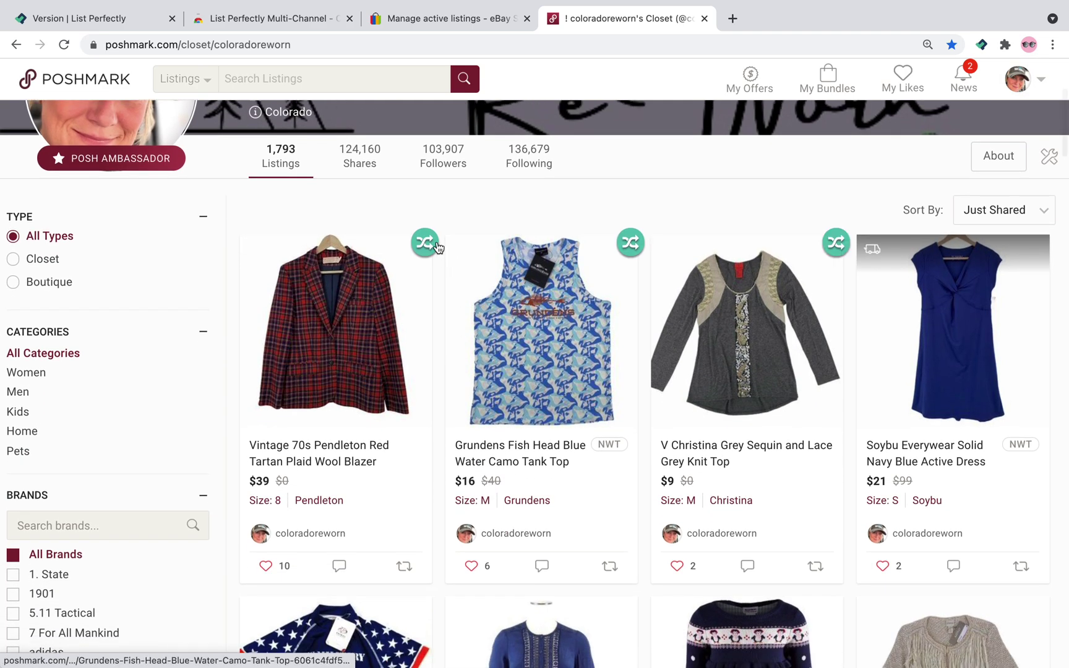
left_click(732, 18)
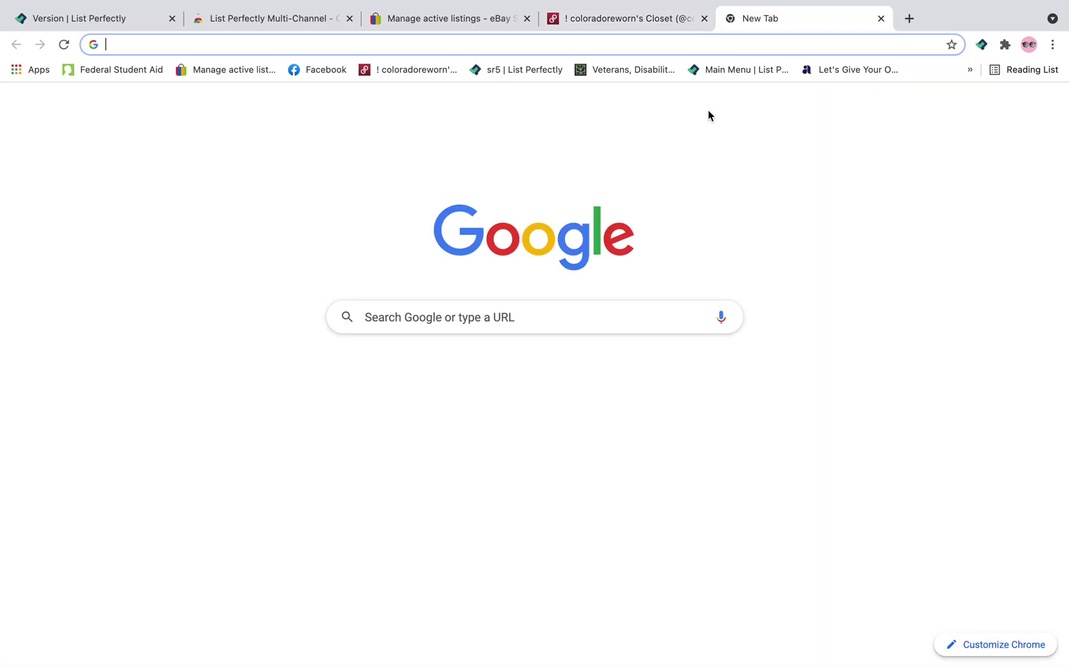
left_click(602, 446)
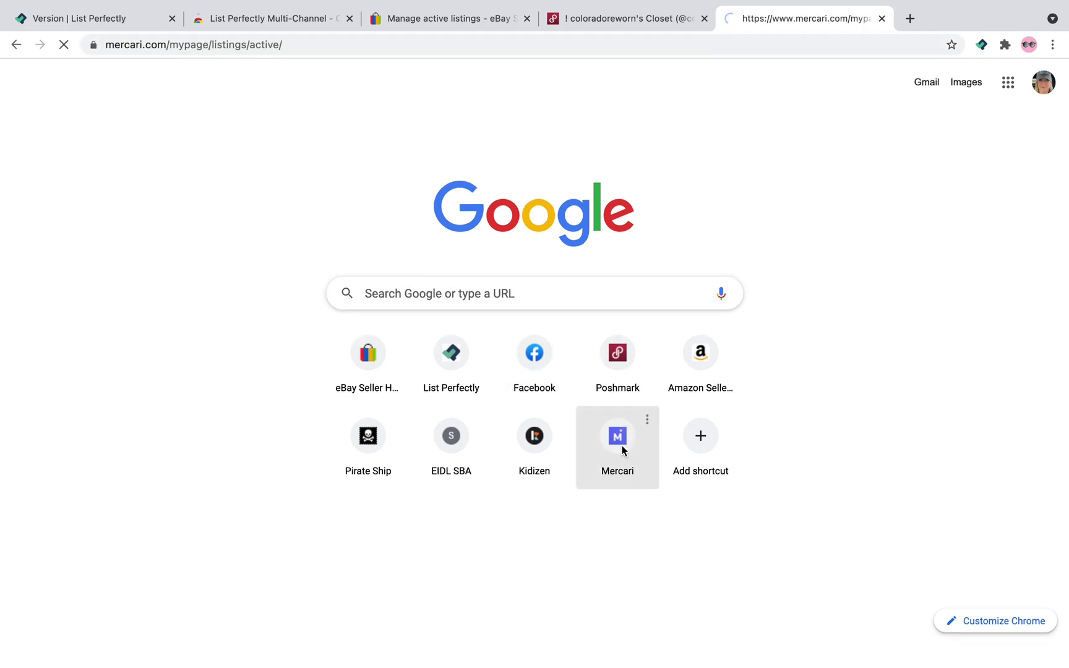